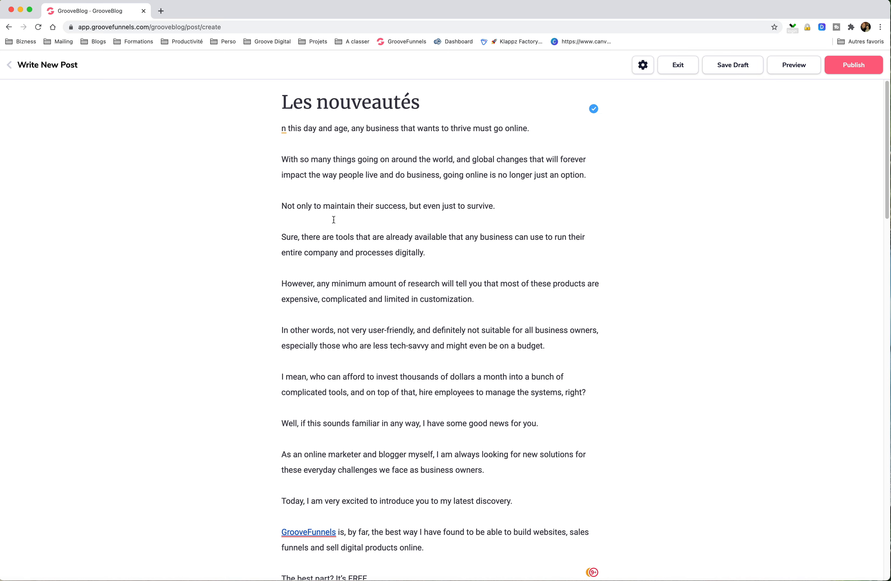
Step: Delete the stray "n" at the beginning of the post's first paragraph
scroll(334, 219, "down", 20)
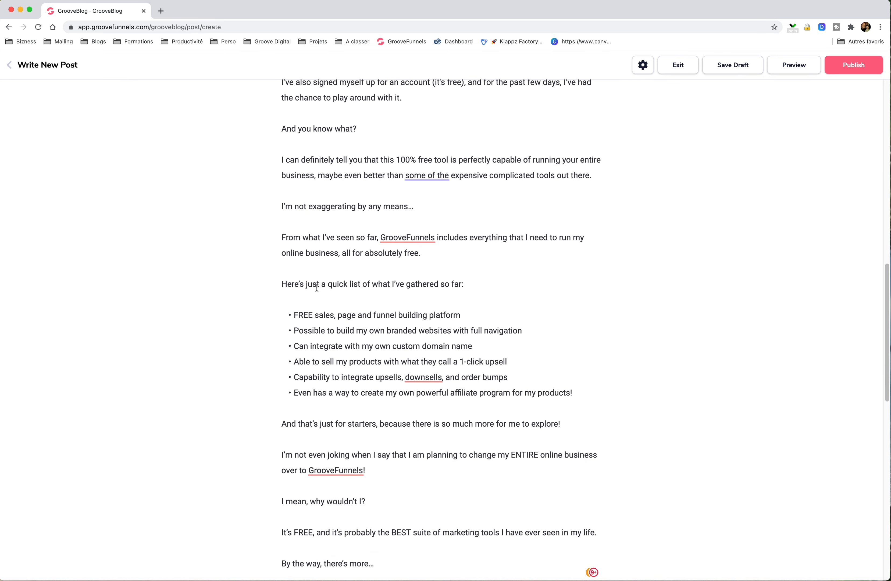
scroll(316, 293, "down", 5)
scroll(315, 298, "up", 20)
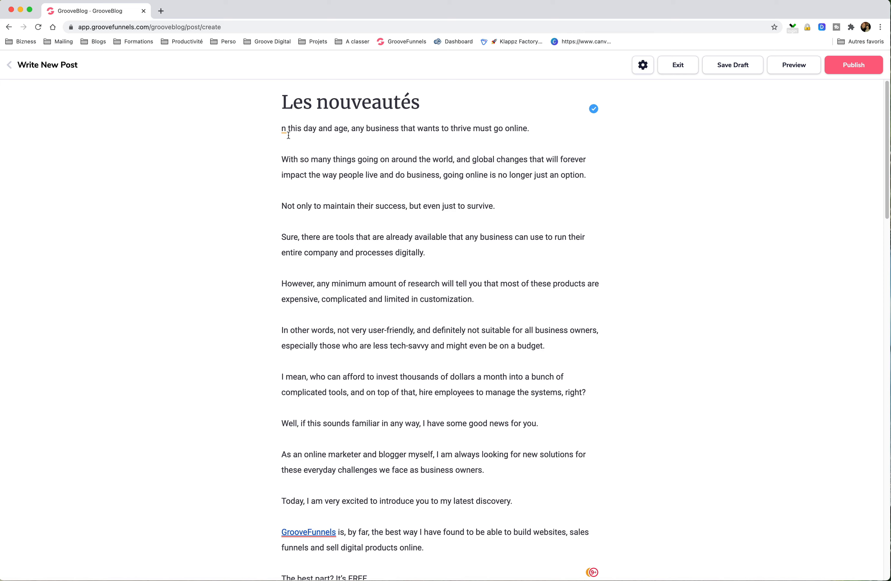
left_click_drag(288, 129, 275, 128)
key("BackSpace")
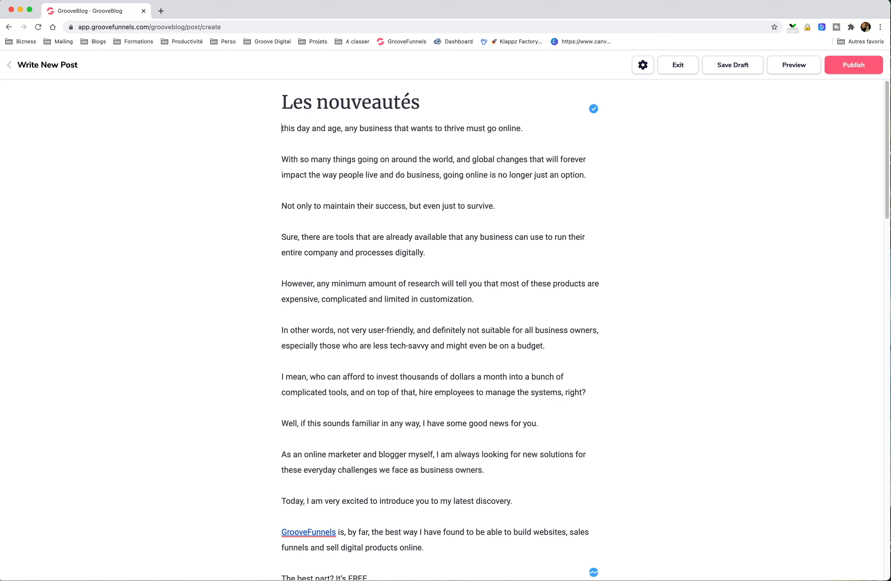
Step: Insert the sushi platter image from My Files below the paragraph beginning "I mean, who can afford to invest"
left_click(330, 193)
left_click(356, 273)
left_click(324, 312)
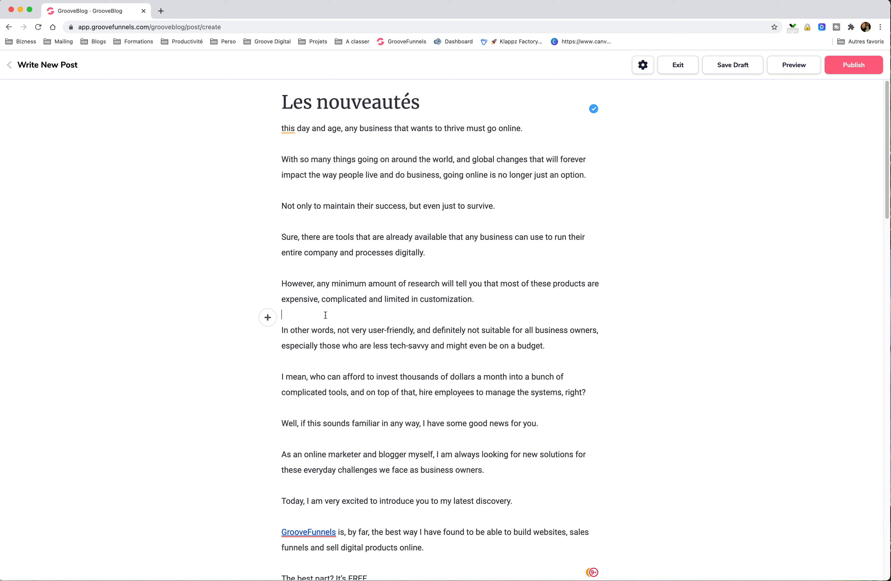
left_click(323, 359)
left_click(313, 411)
left_click(268, 413)
left_click(291, 411)
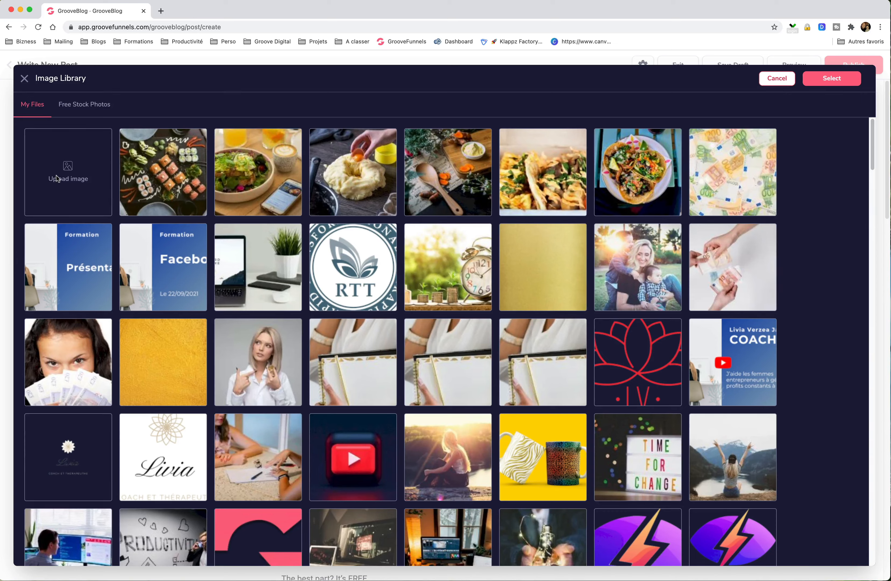
left_click(178, 187)
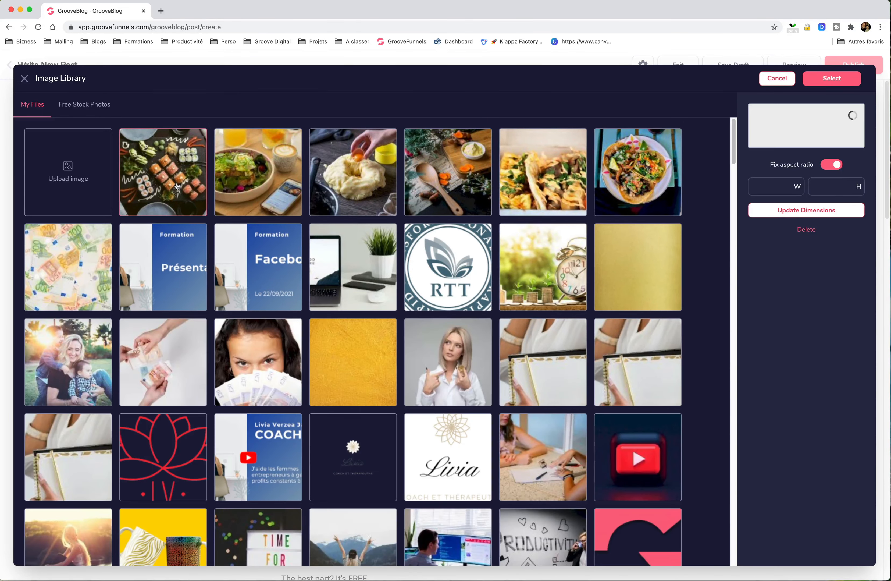
left_click(850, 82)
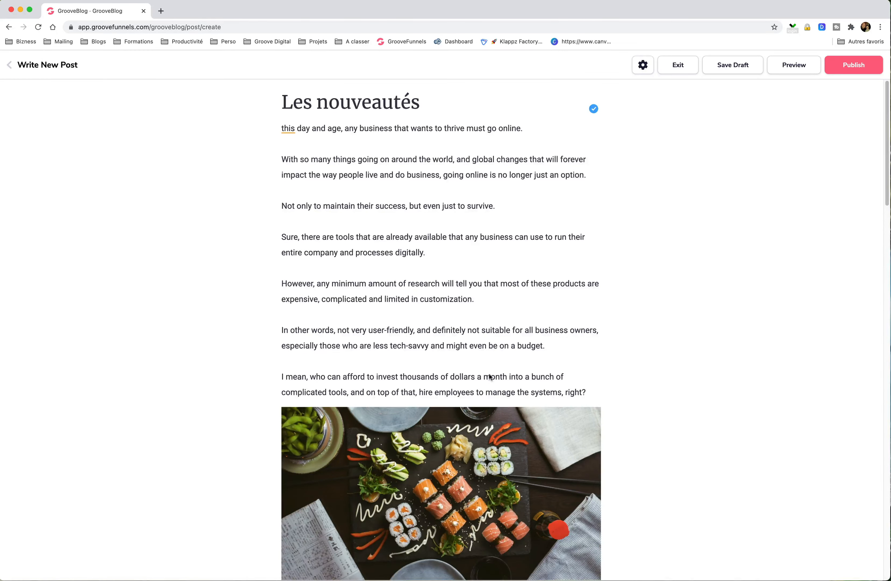
scroll(488, 378, "down", 8)
scroll(693, 426, "up", 4)
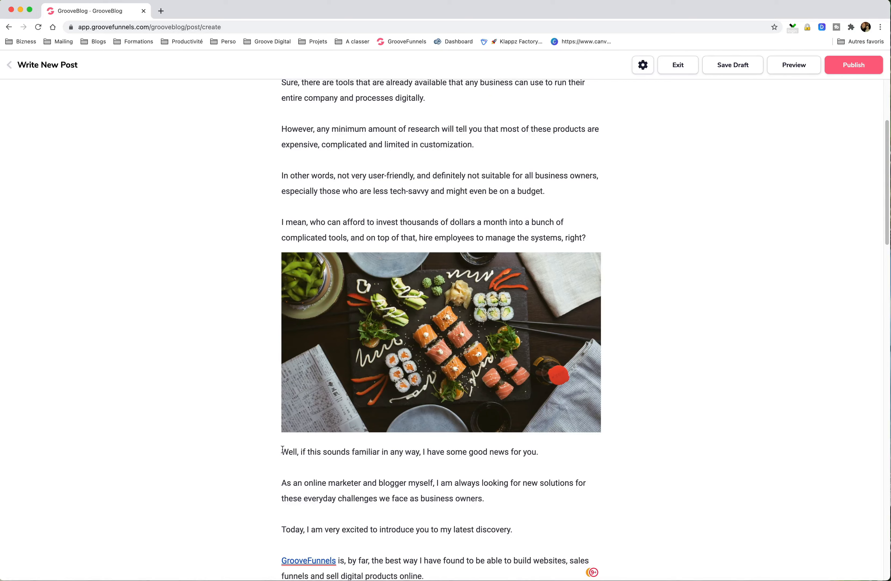
left_click(286, 442)
scroll(258, 406, "up", 4)
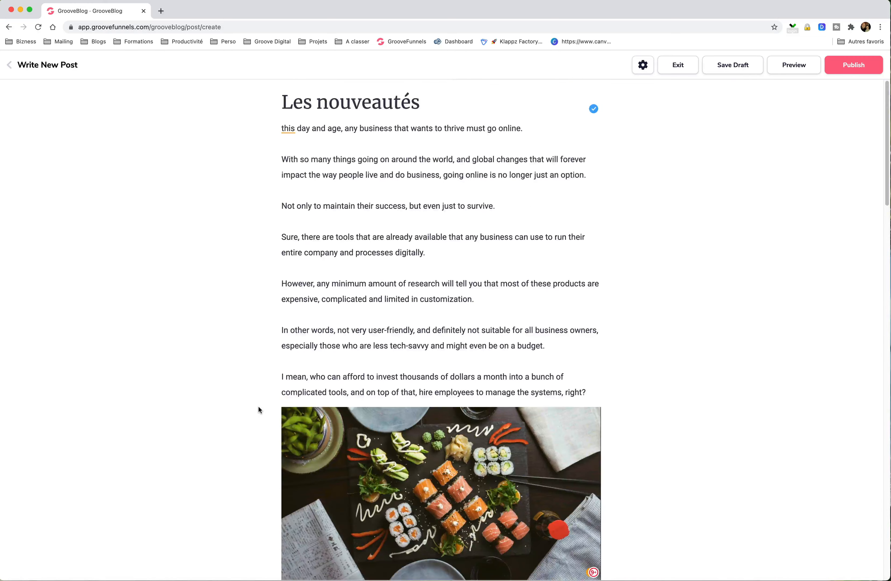
scroll(258, 405, "down", 4)
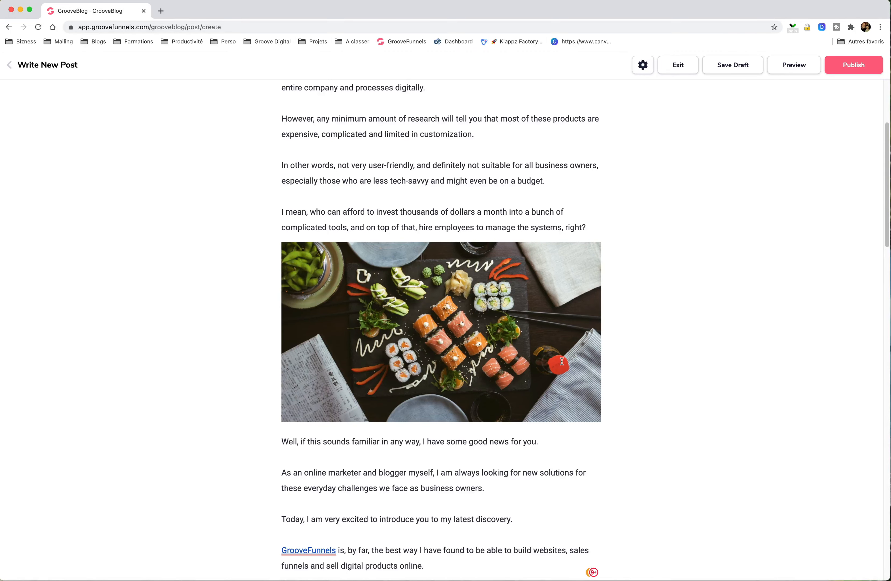
scroll(561, 361, "down", 6)
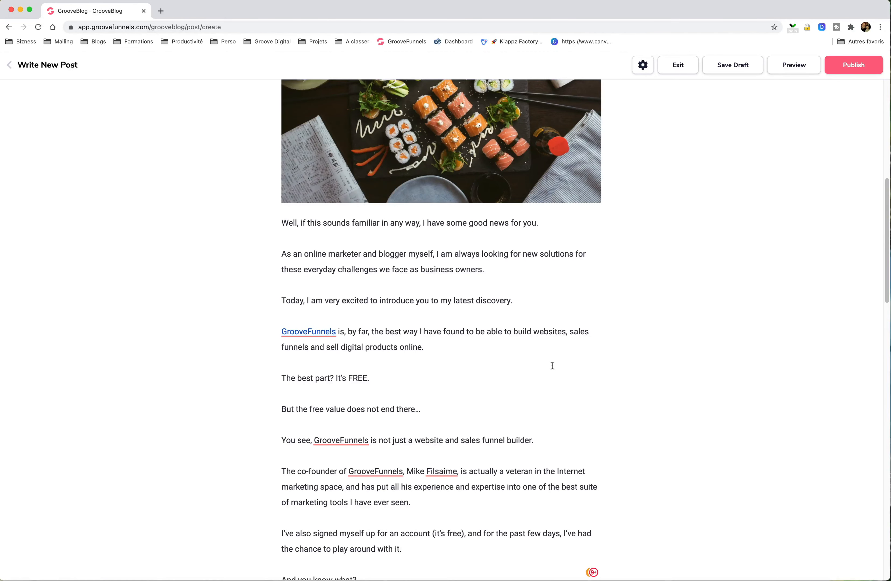
left_click(290, 316)
left_click(271, 320)
left_click(314, 320)
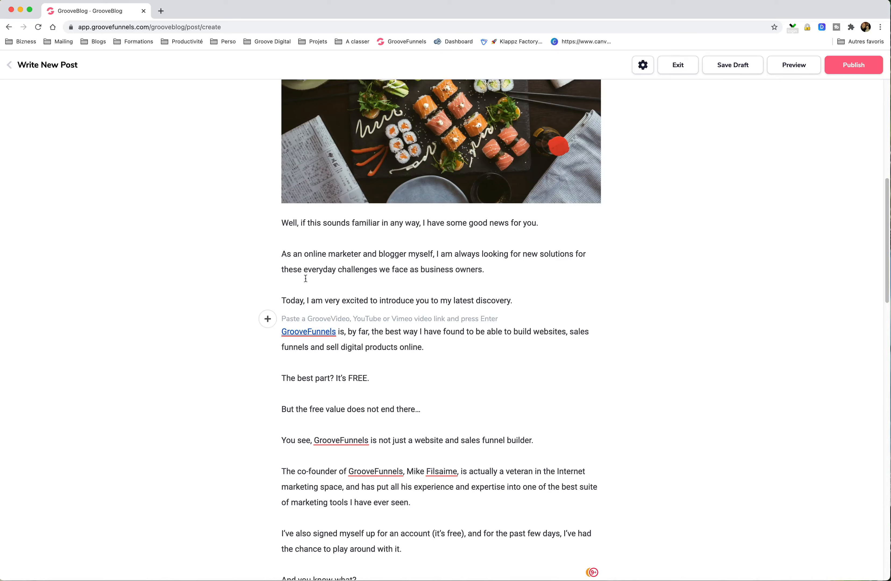
left_click(799, 0)
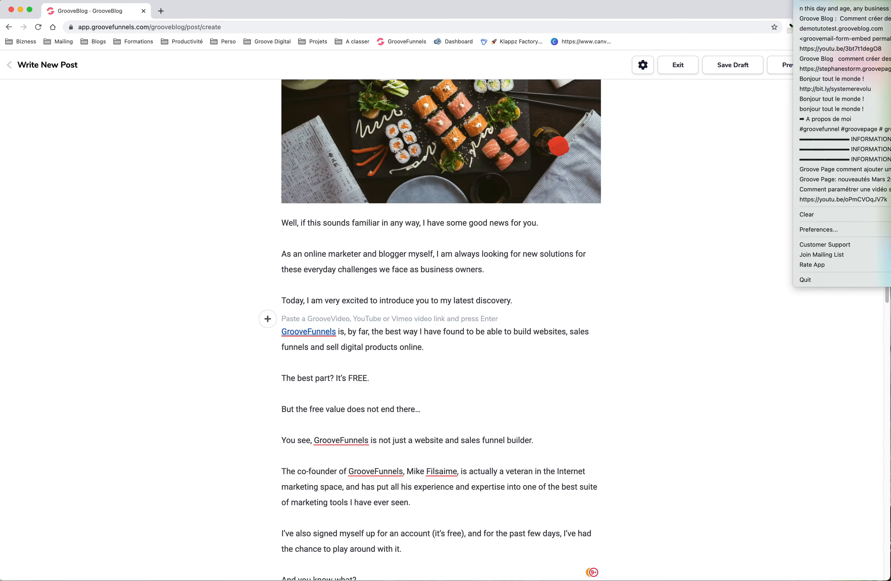
left_click(834, 49)
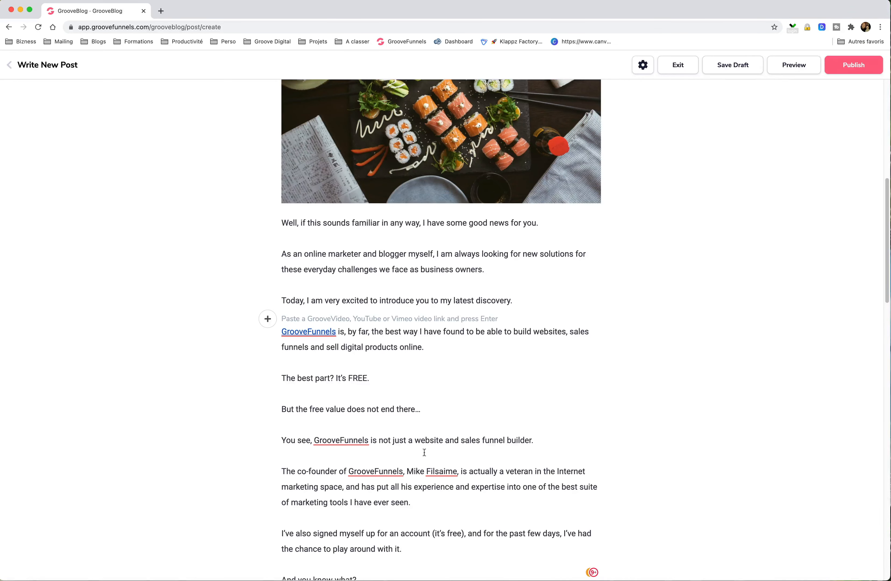
left_click(329, 316)
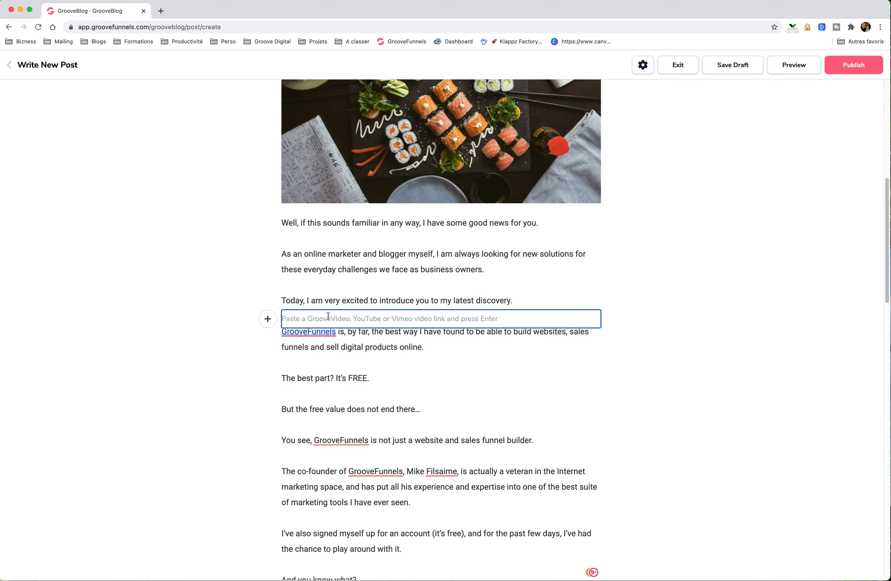
type("https://youtu.be/3bt7t1degO8")
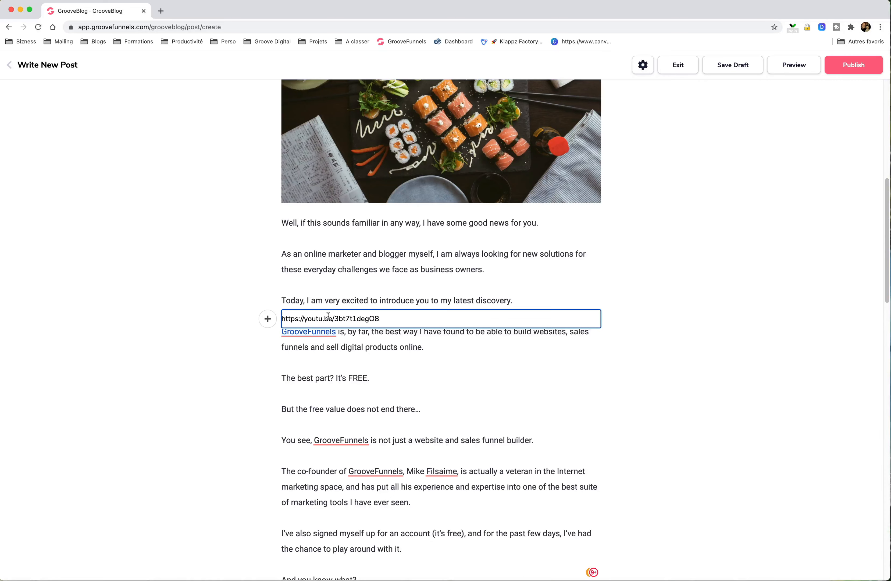
key("Return")
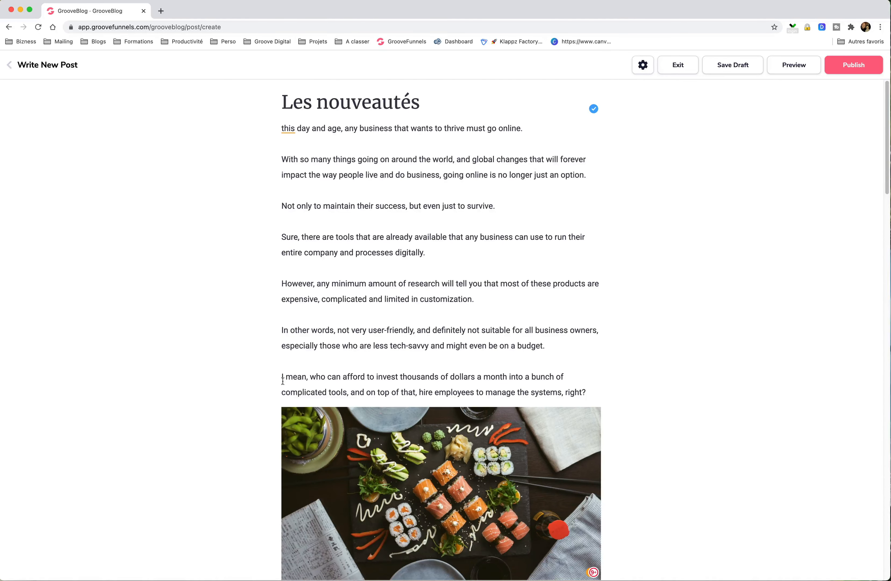
Step: Embed the GrooveMail form's HTML code from the clipboard history below the paragraph about the GrooveFunnels co-founder
scroll(271, 391, "down", 10)
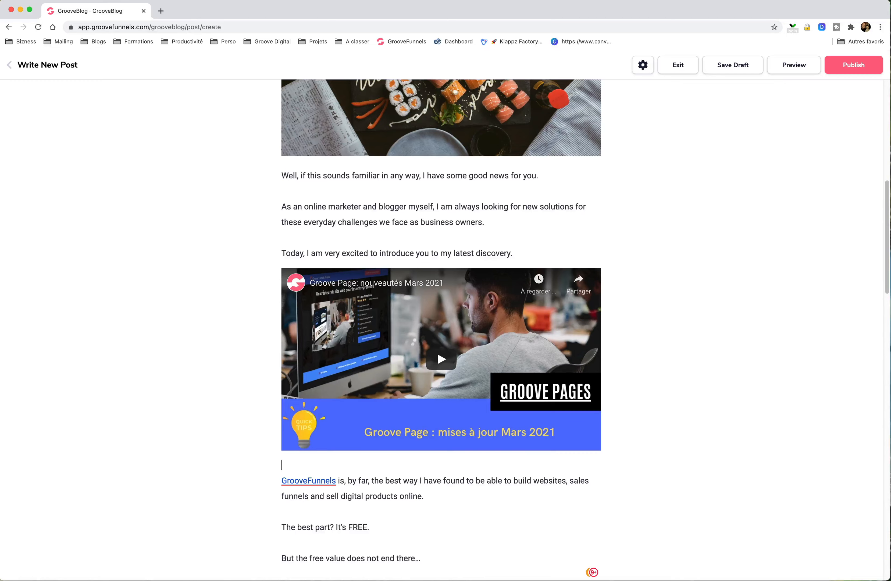
left_click(799, 0)
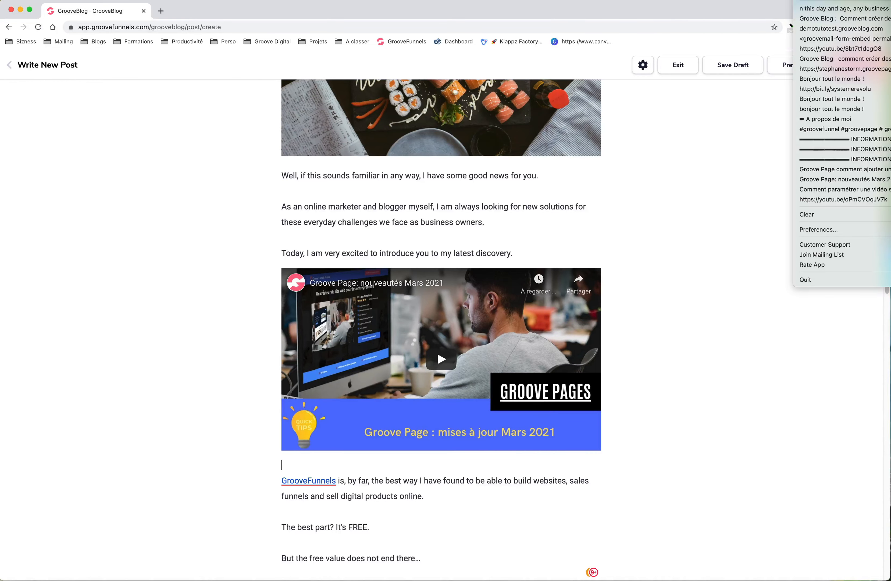
left_click(816, 39)
scroll(150, 466, "down", 5)
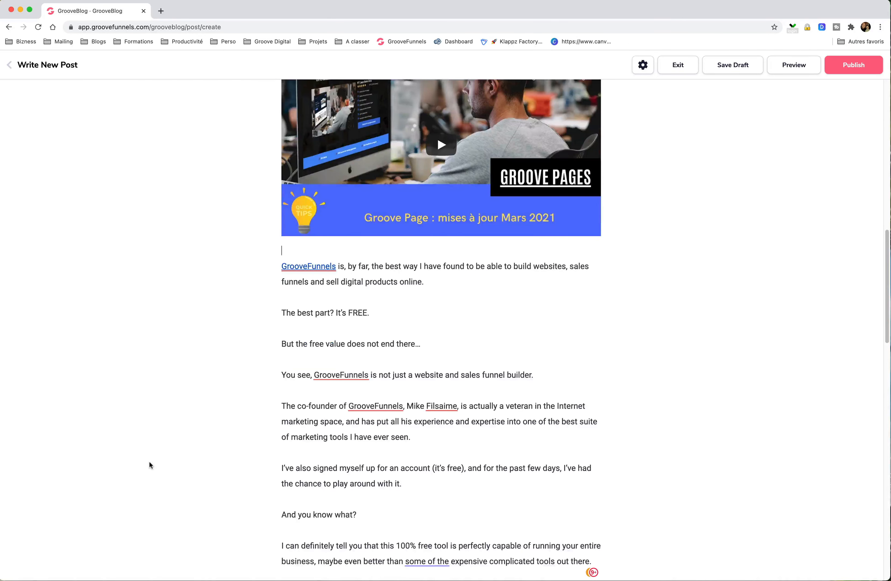
left_click(283, 450)
left_click(268, 456)
left_click(337, 455)
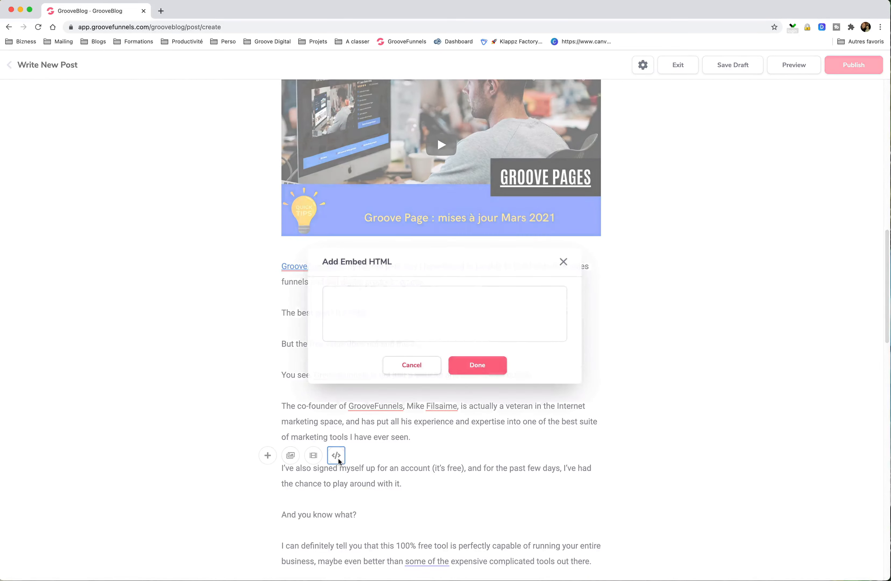
left_click(380, 308)
type("<groovemail-form-embed permalink=\"NWZmMmVkOGY5OTQ3ZTI0NWI1NzAzYjYy\"></groovemail-form-embed><script src=\"https://app.groovefunnels.com/groovemail/embed/app.js\"></script>")
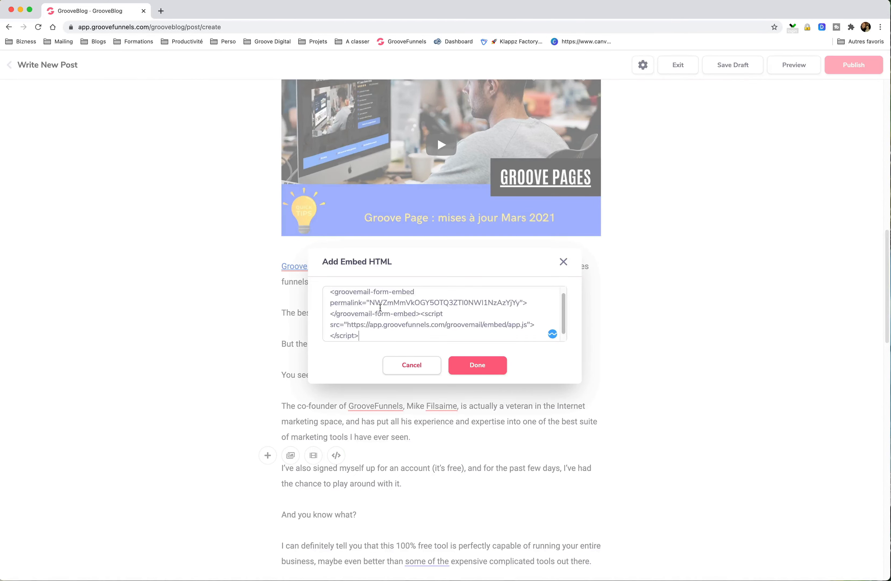
left_click(478, 364)
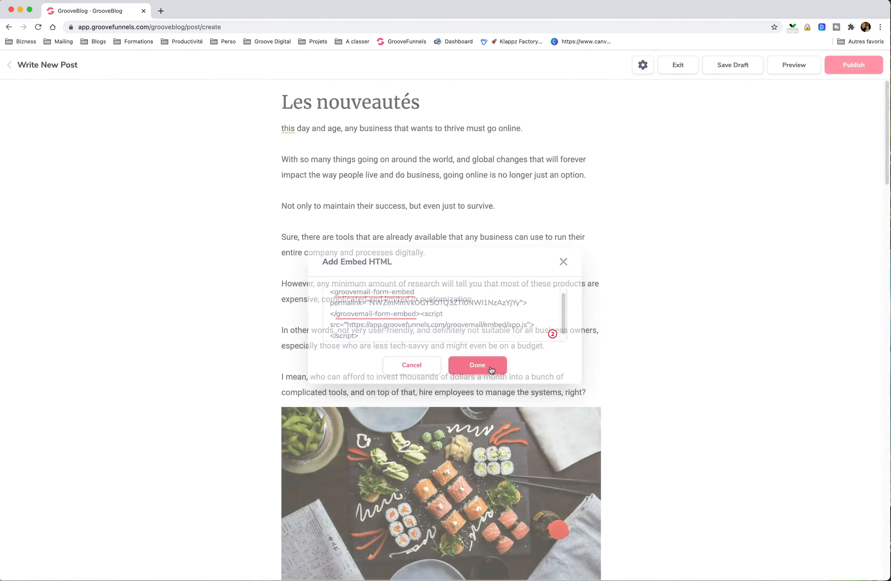
Step: Examine the embedded form in the post by going through its fields down to the submit button
scroll(462, 453, "down", 5)
scroll(461, 453, "down", 10)
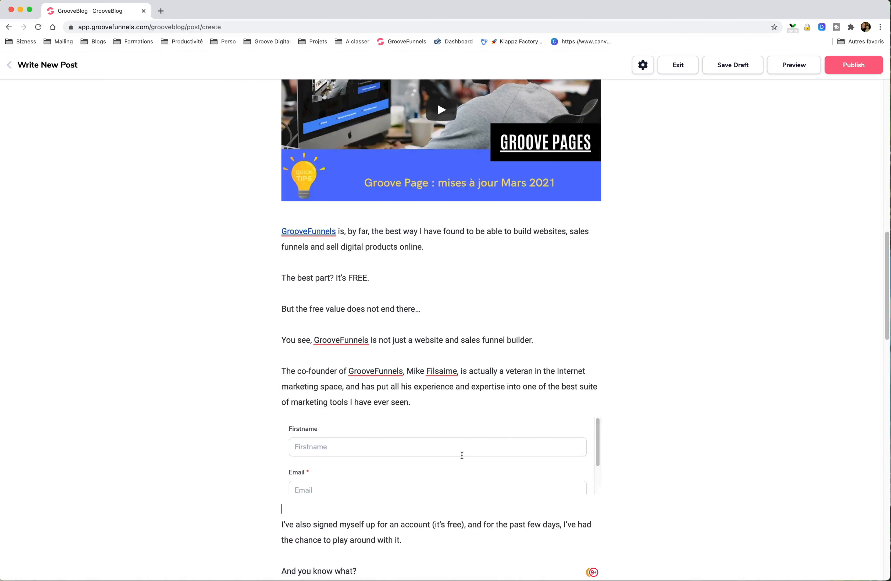
scroll(461, 455, "down", 2)
scroll(575, 456, "down", 1)
scroll(558, 454, "up", 3)
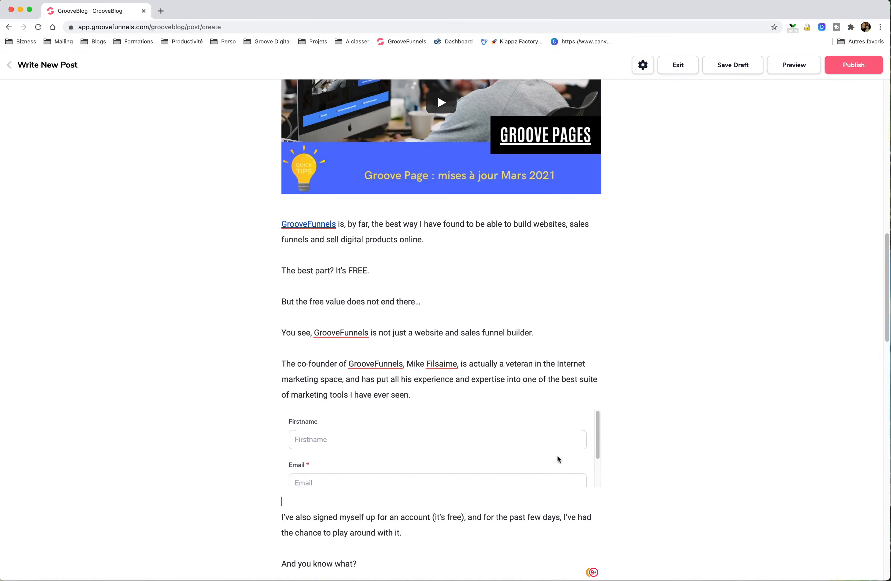
scroll(626, 428, "down", 4)
scroll(424, 345, "down", 2)
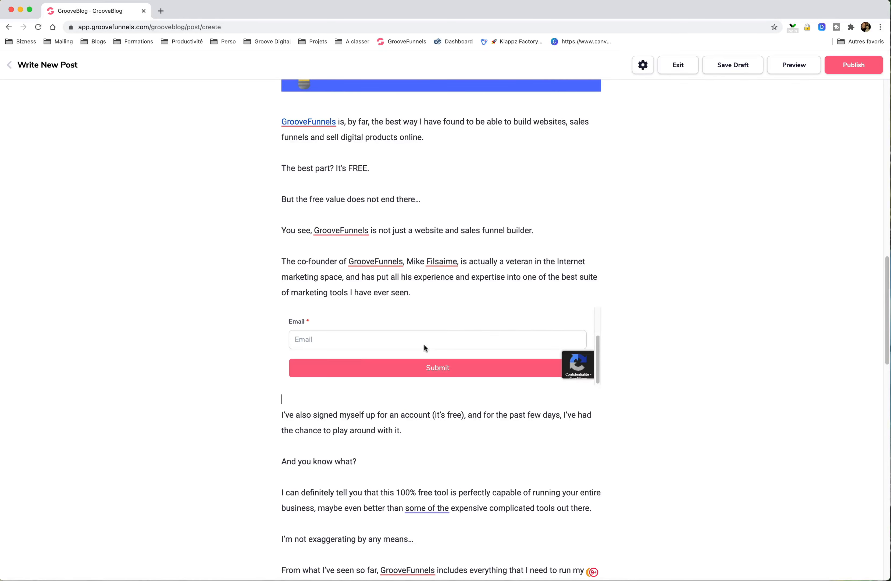
scroll(369, 357, "up", 2)
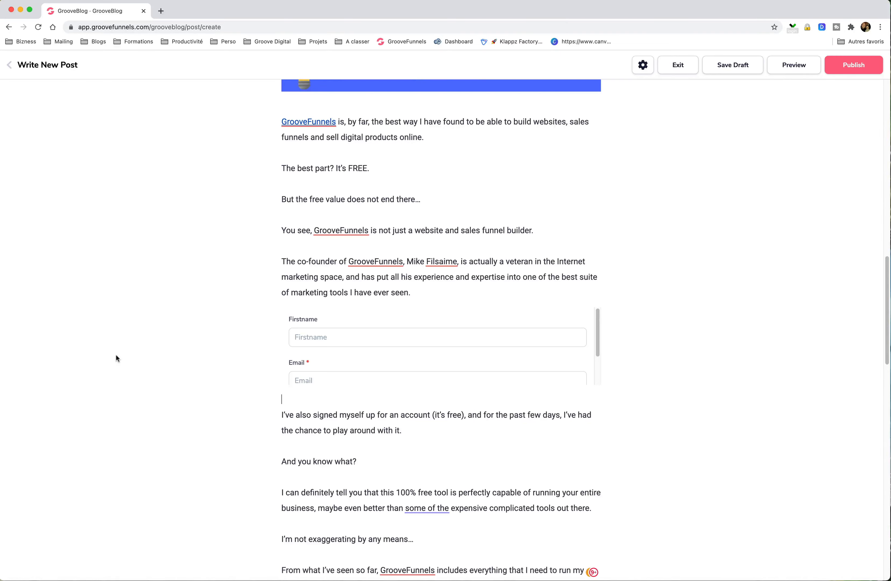
scroll(97, 417, "up", 20)
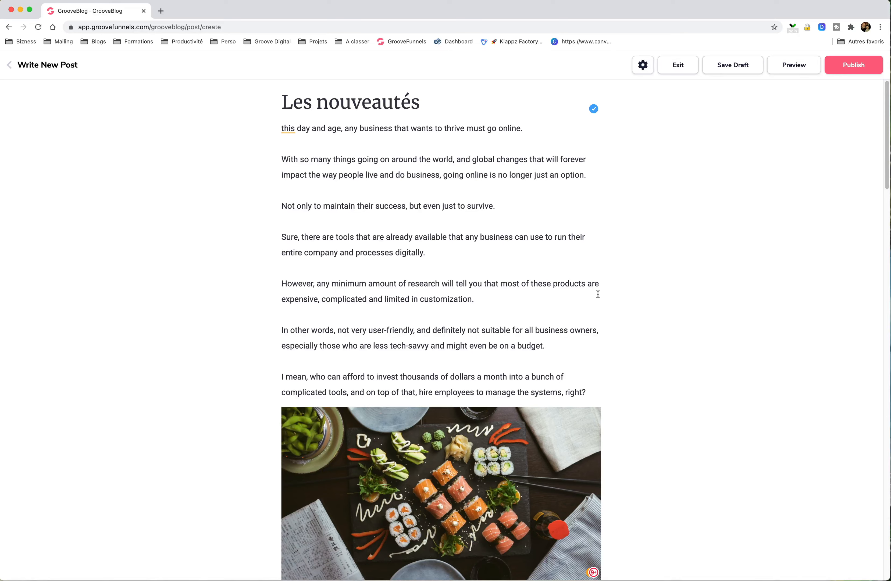
Step: Set the sushi platter image from My Files as the featured image in the post settings
left_click(644, 65)
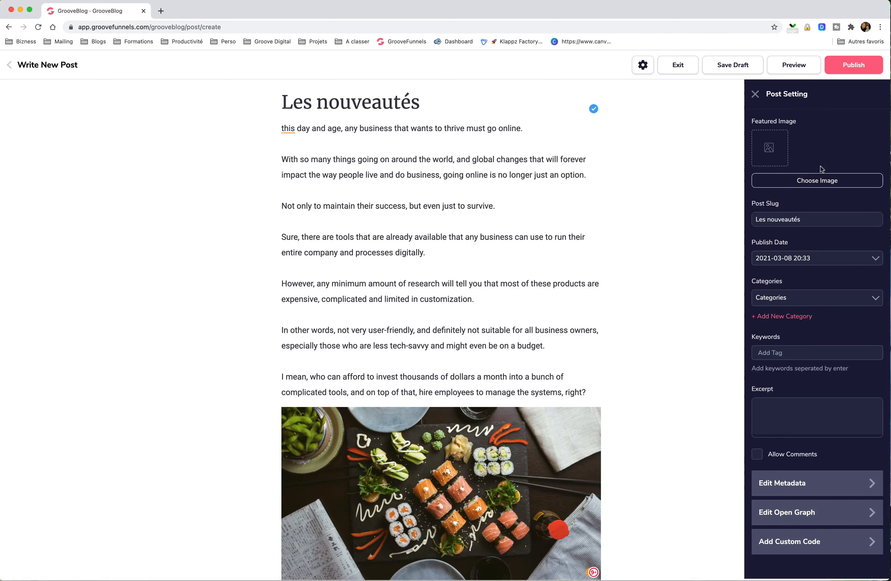
left_click(808, 181)
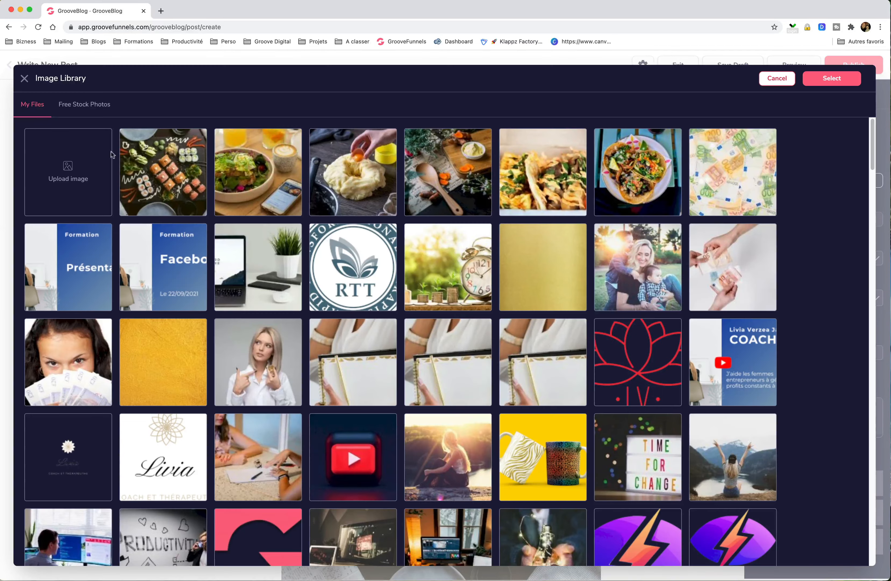
left_click(139, 159)
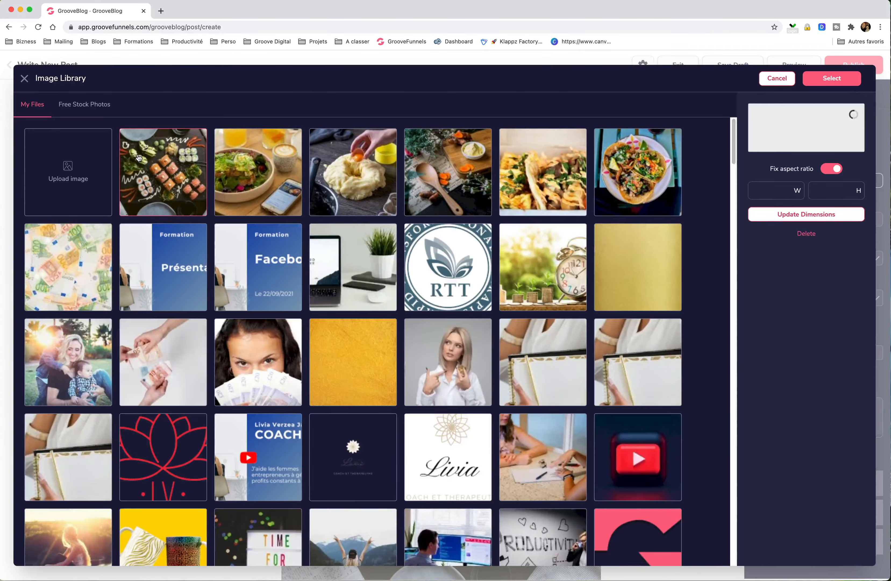
left_click(847, 81)
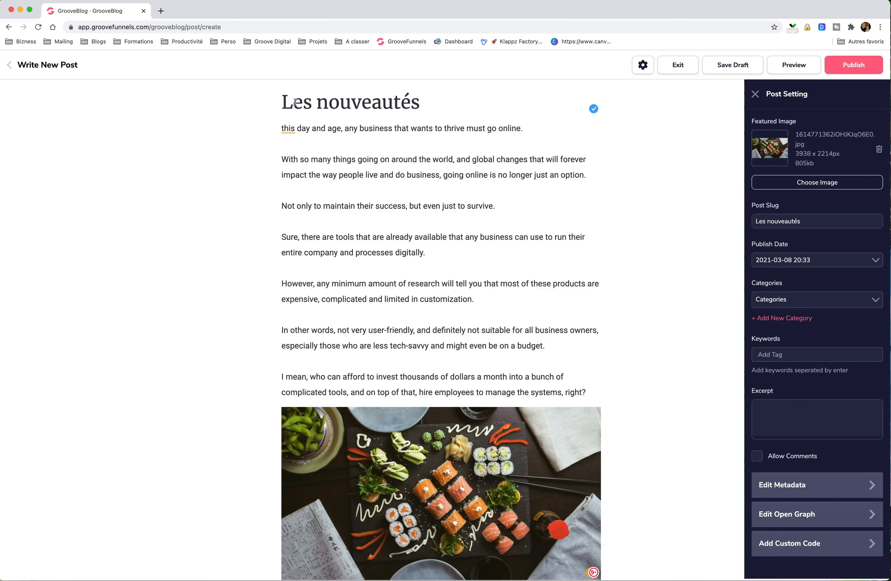
Step: Highlight the post title, and view the publish date calendar without choosing a new date
left_click_drag(282, 101, 462, 121)
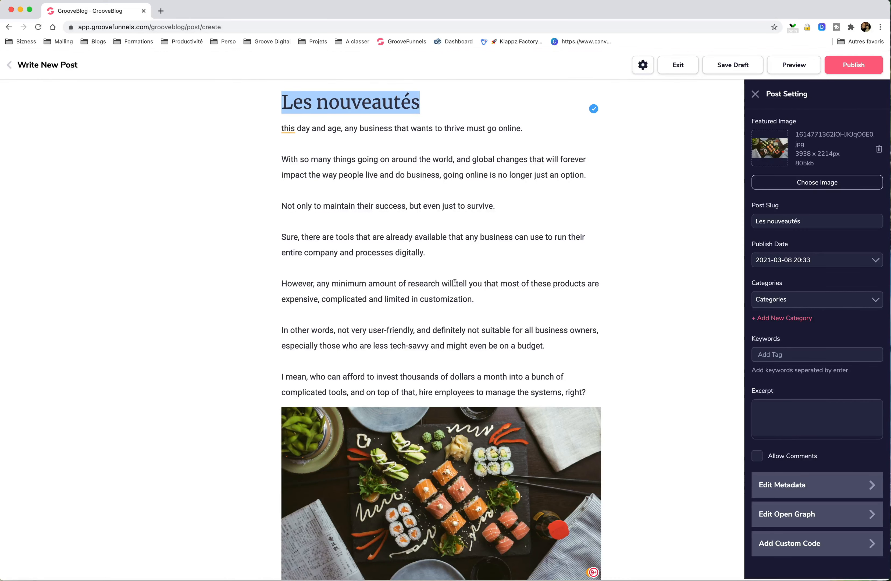
left_click(849, 264)
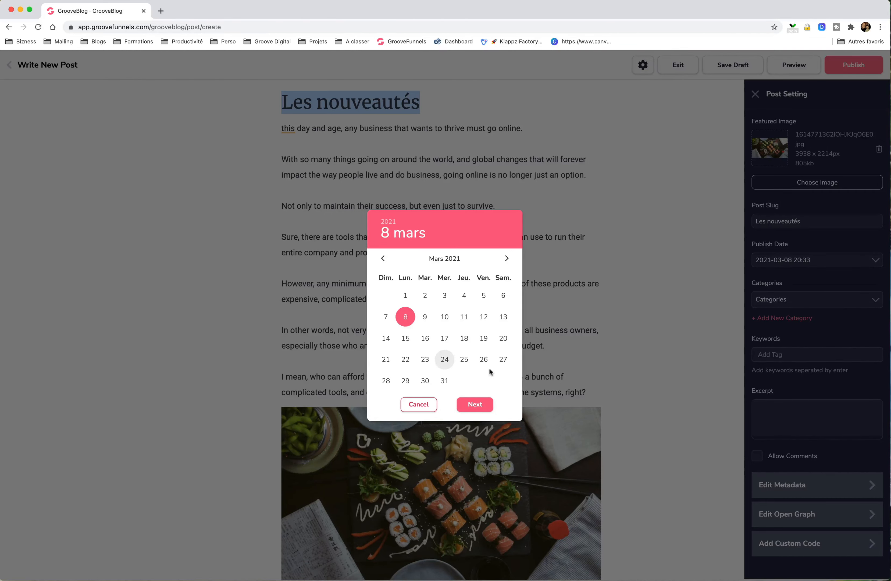
left_click(413, 405)
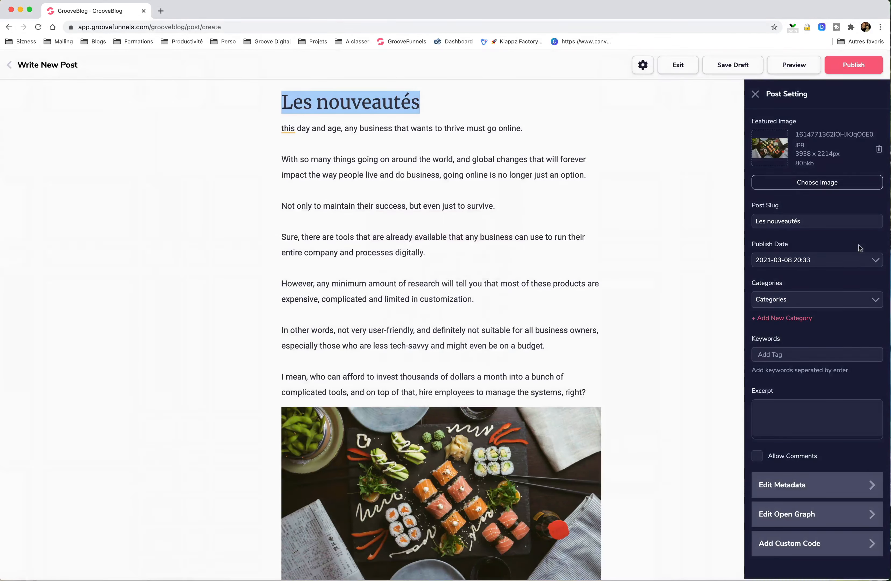
Step: Assign the post to the existing category "Les nouveautés"
left_click(818, 299)
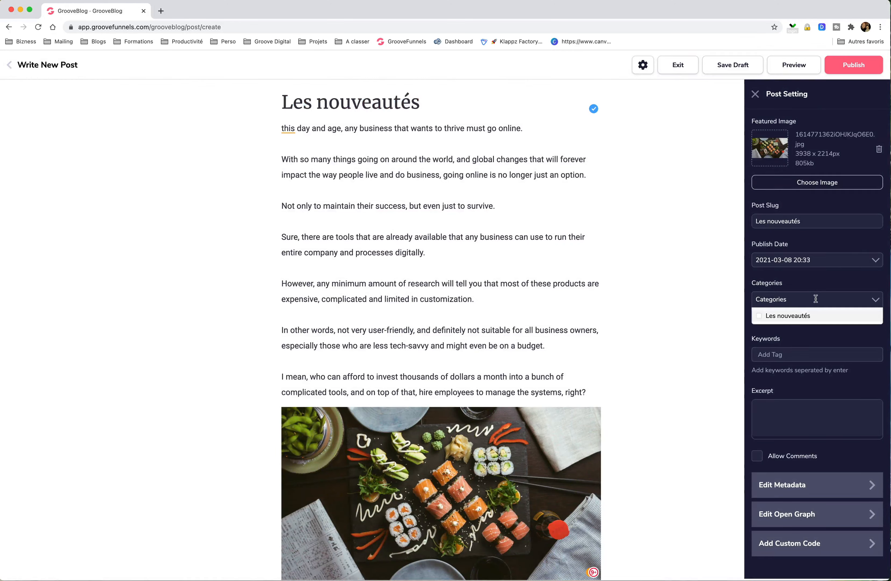
left_click(759, 318)
left_click(730, 349)
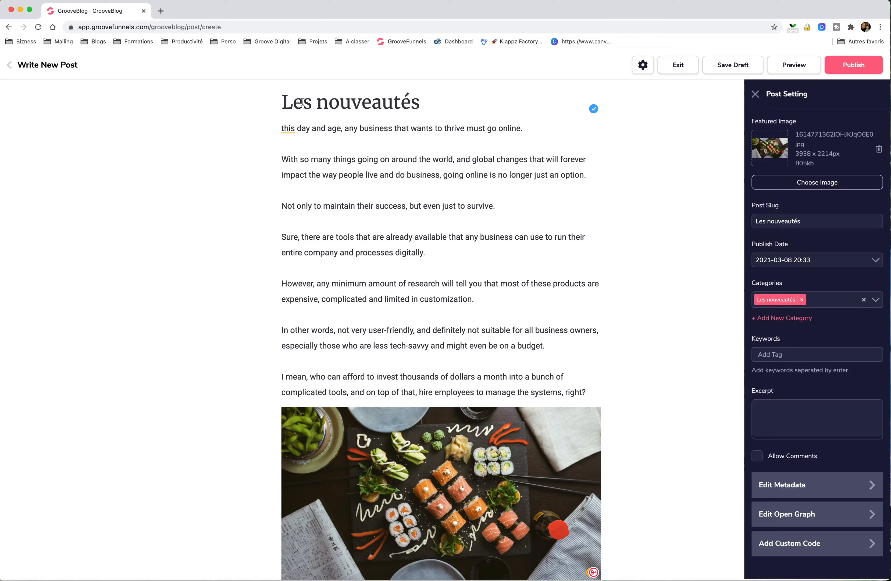
Step: Replace the post title with "Nouveau logiciel"
left_click_drag(420, 102, 275, 100)
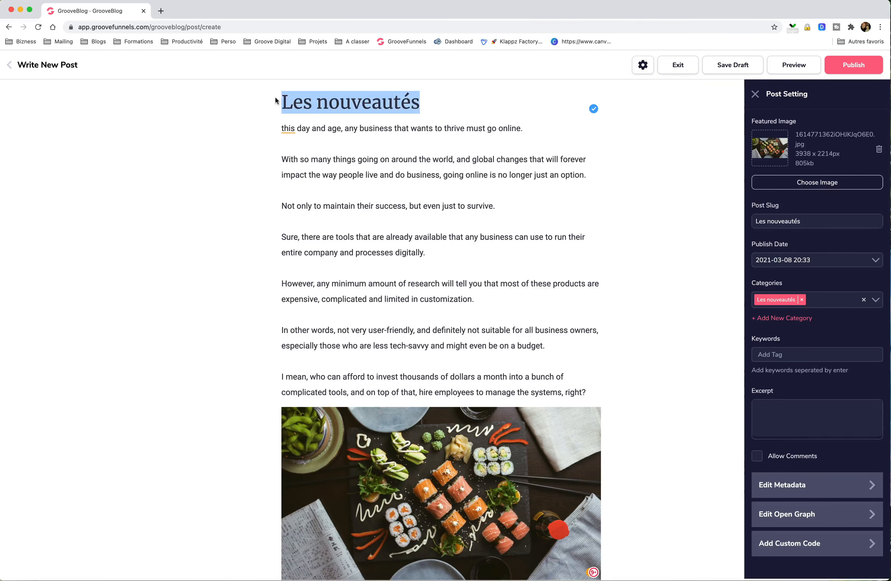
type("Nou")
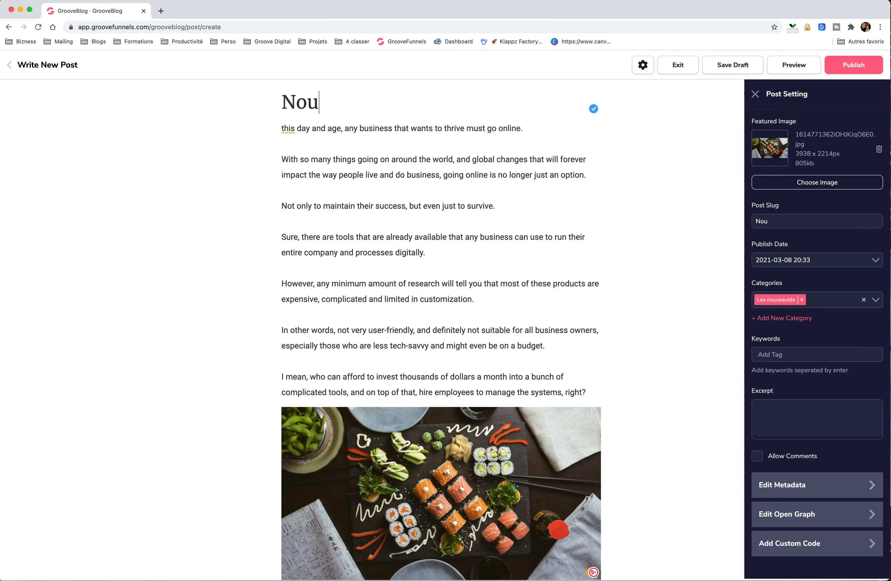
type("veau logiciel")
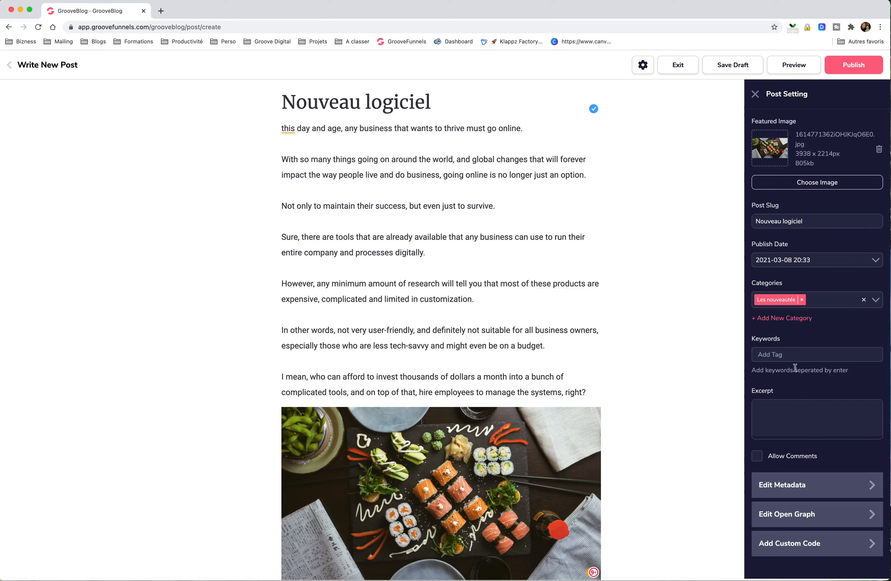
Step: Add "logiciels" as a keyword in the post settings
left_click(795, 355)
type("logic")
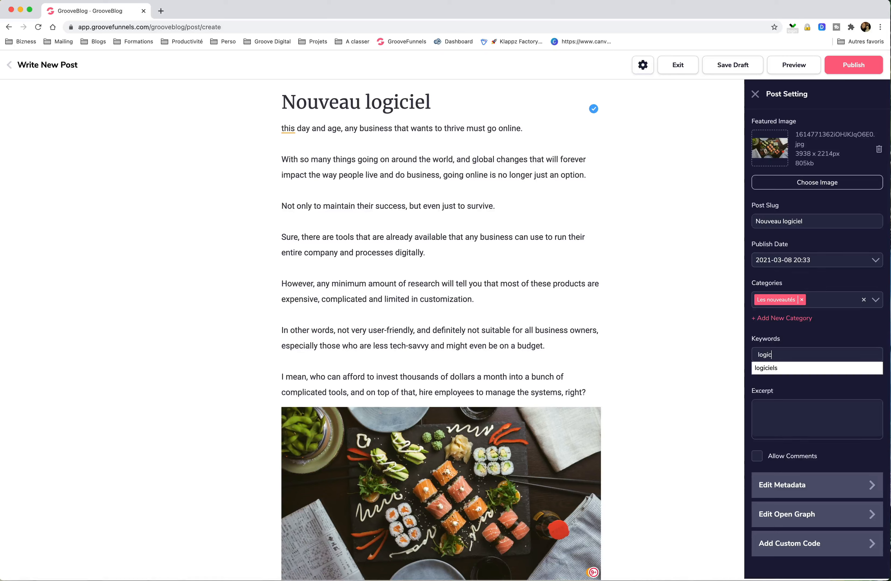
type("iels")
key("Return")
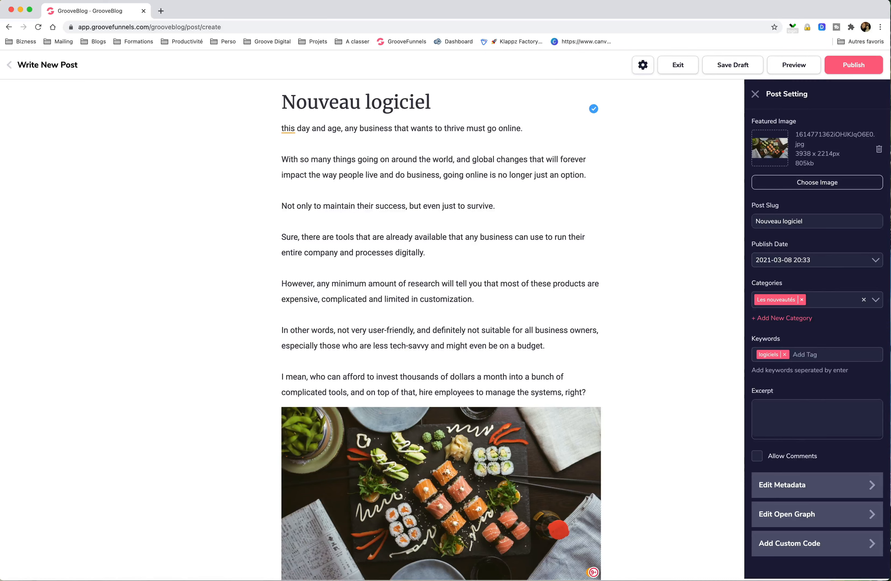
Step: Extend the post title with the word "vidéo" so it reads "Nouveau logiciel vidéo"
left_click(454, 112)
type("video")
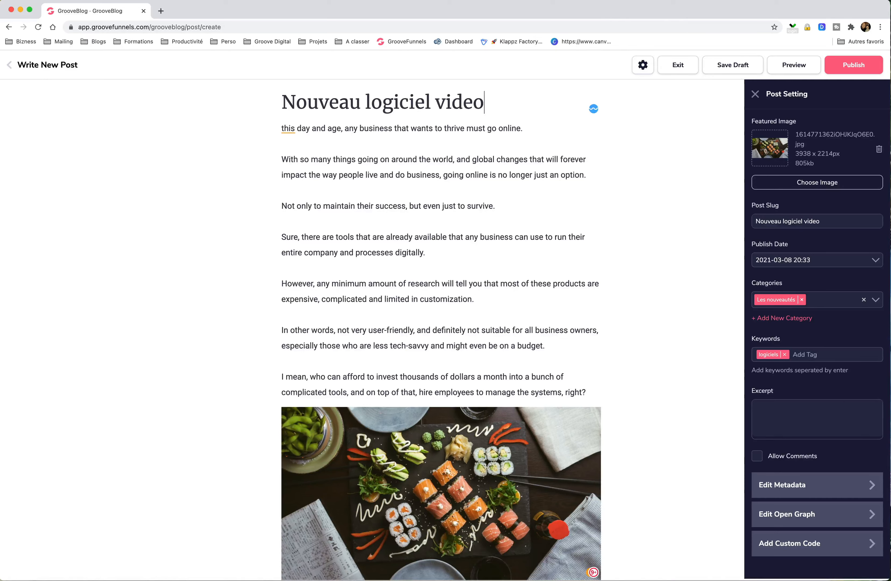
key("BackSpace")
key("BackSpace")
type("éo")
Step: Add "video" as a second keyword in the post settings
left_click(814, 355)
type("video")
key("Return")
Step: Copy the post title "Nouveau logiciel vidéo" into the meta title of the post's metadata
left_click(819, 485)
scroll(819, 484, "down", 3)
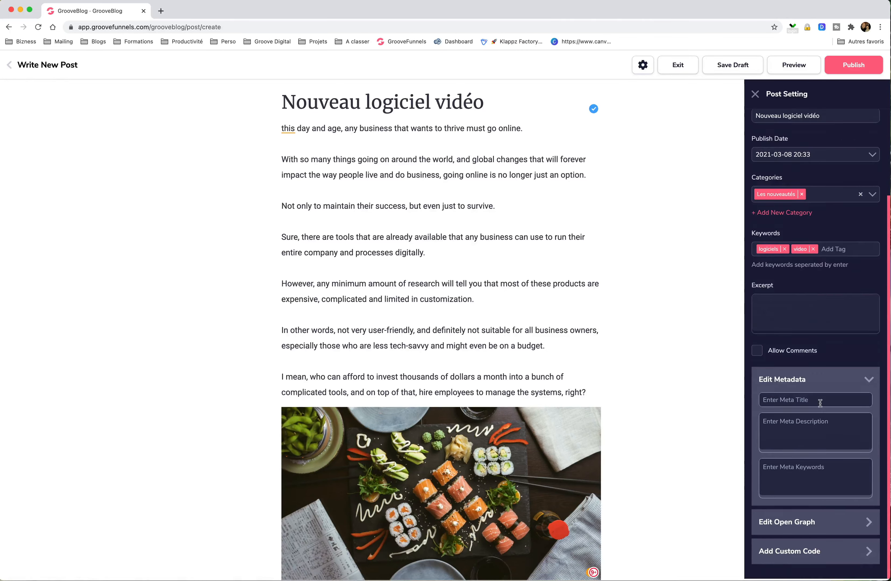
left_click(820, 401)
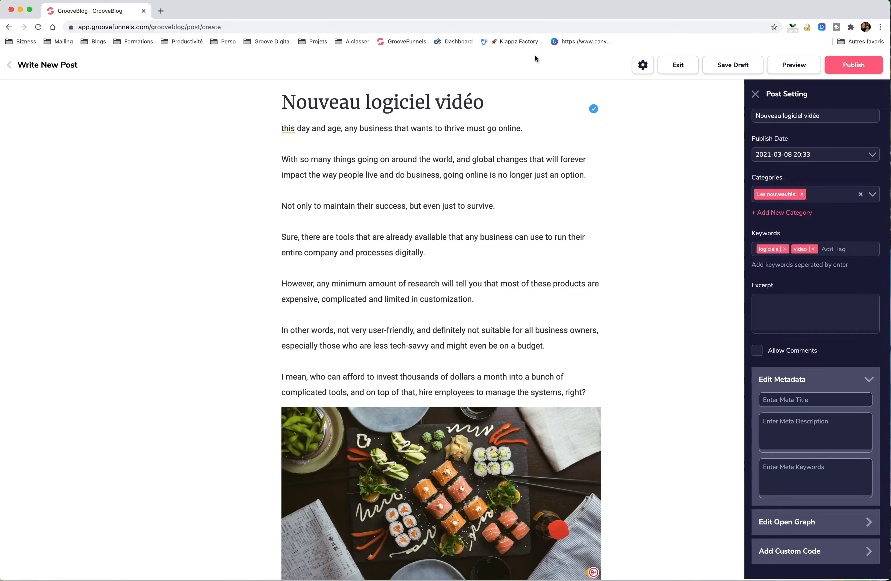
left_click_drag(488, 90, 266, 92)
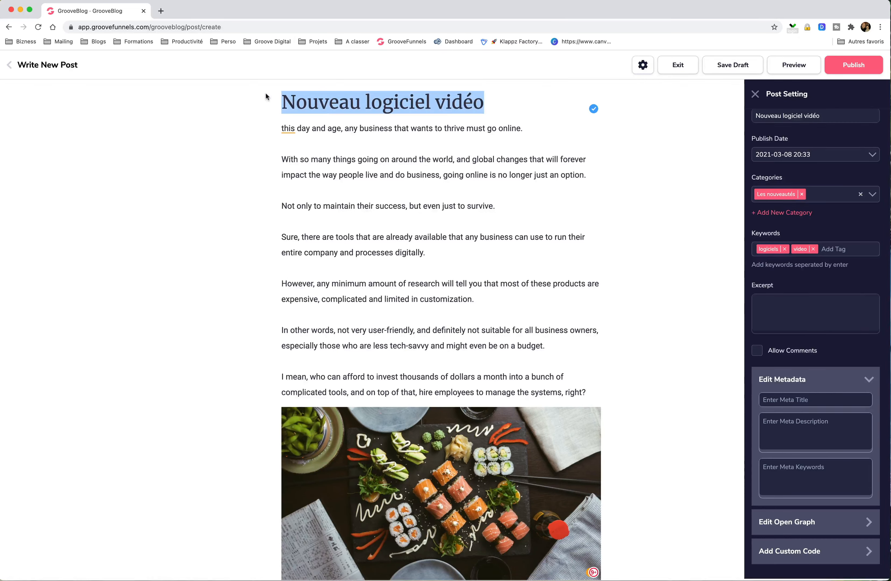
key("super+c")
left_click(806, 398)
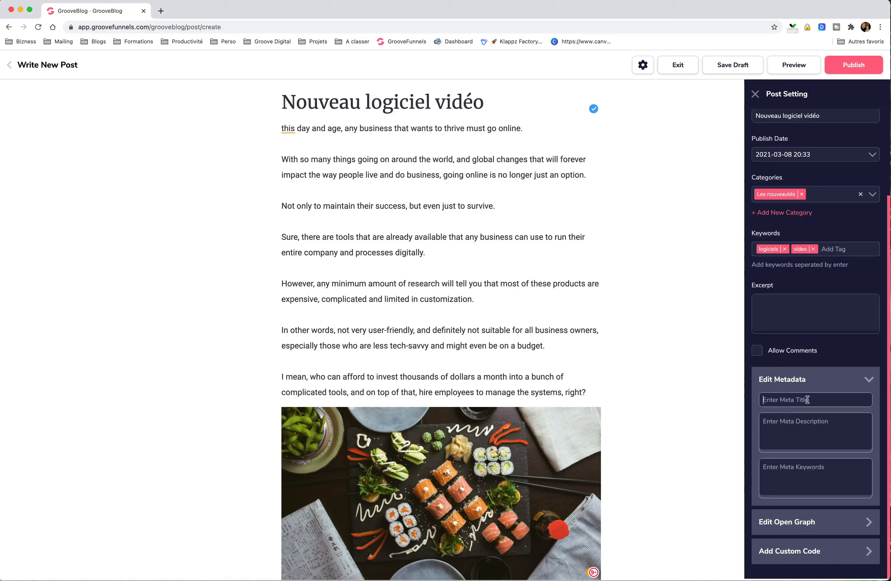
key("super+v")
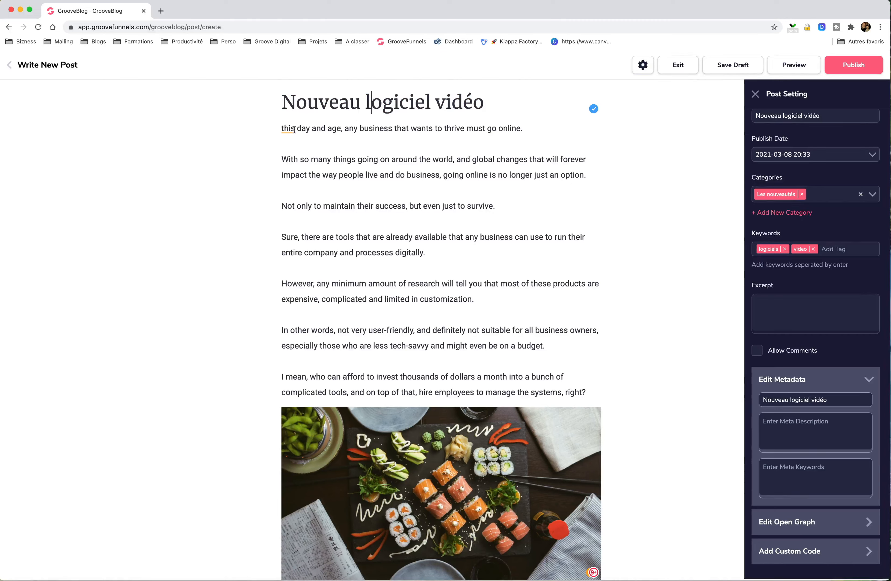
Step: Fill the meta description with the post's opening text, from "this day and age" through "do business,"
left_click_drag(282, 128, 443, 175)
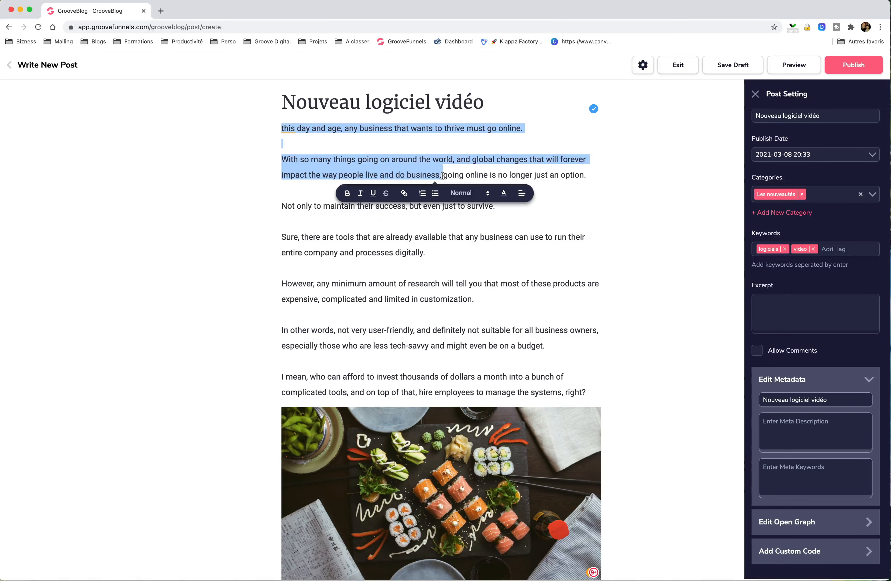
key("super+c")
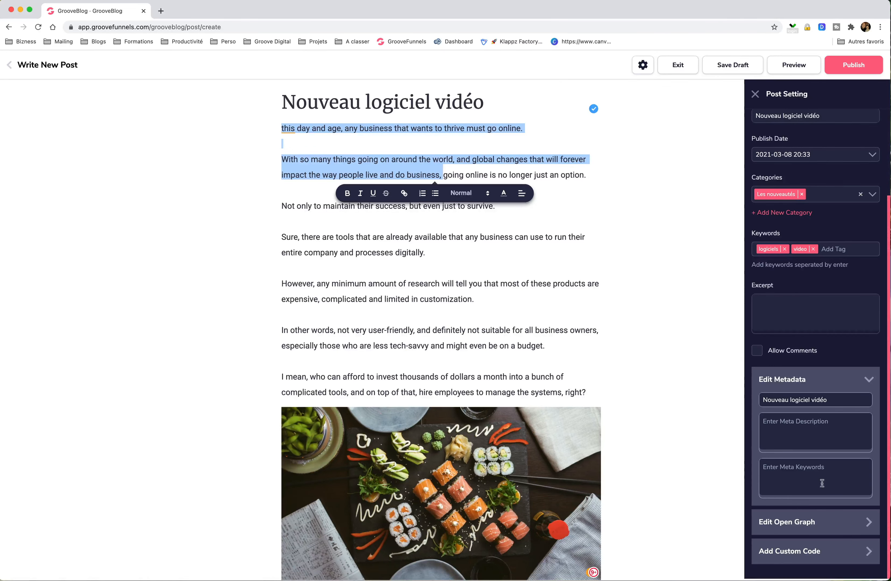
left_click(858, 434)
key("super+v")
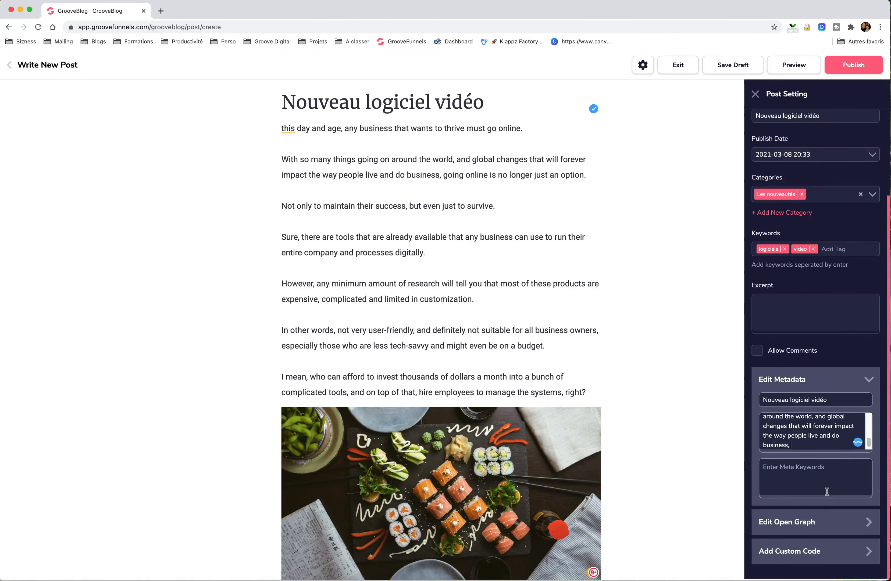
Step: Fill the meta keywords with "digitally, logiciel," using words copied from the post's body and title
left_click(831, 476)
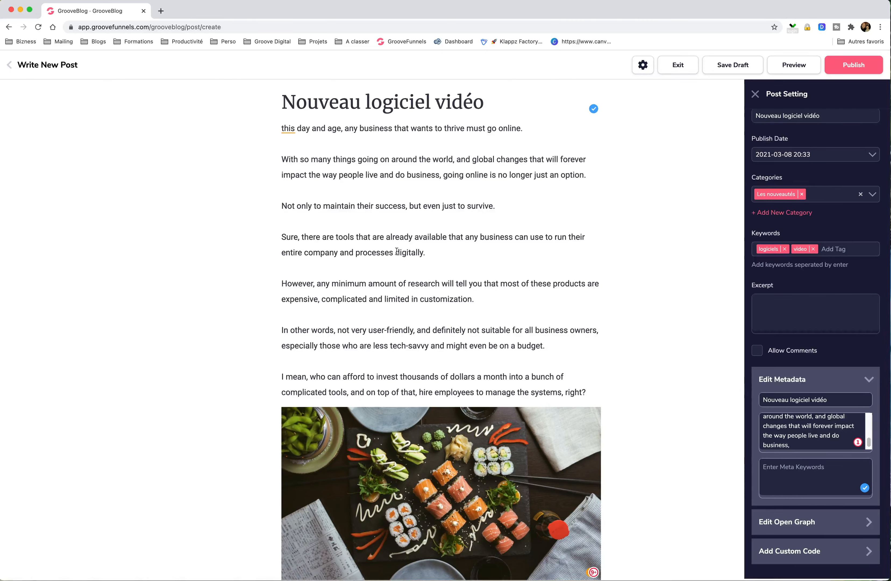
left_click_drag(396, 252, 419, 249)
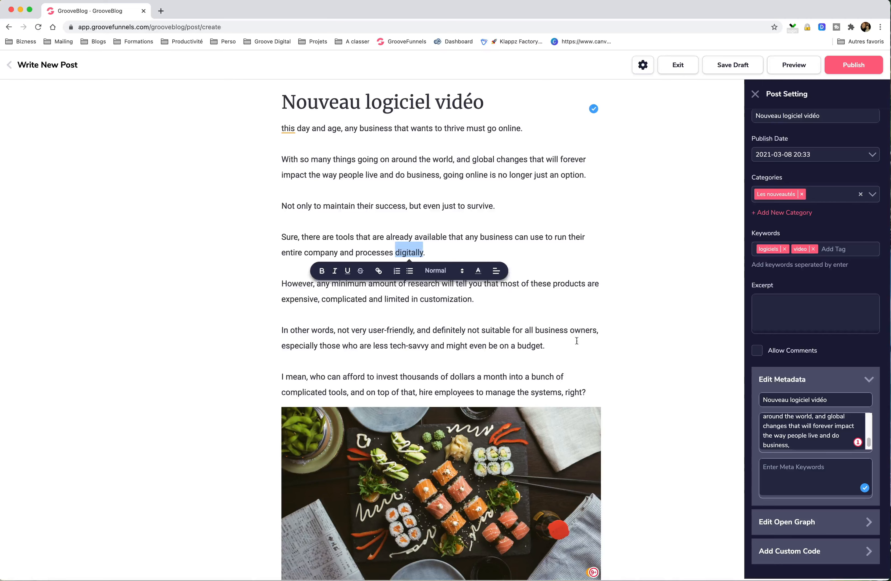
left_click(818, 479)
key("super+v")
type(",")
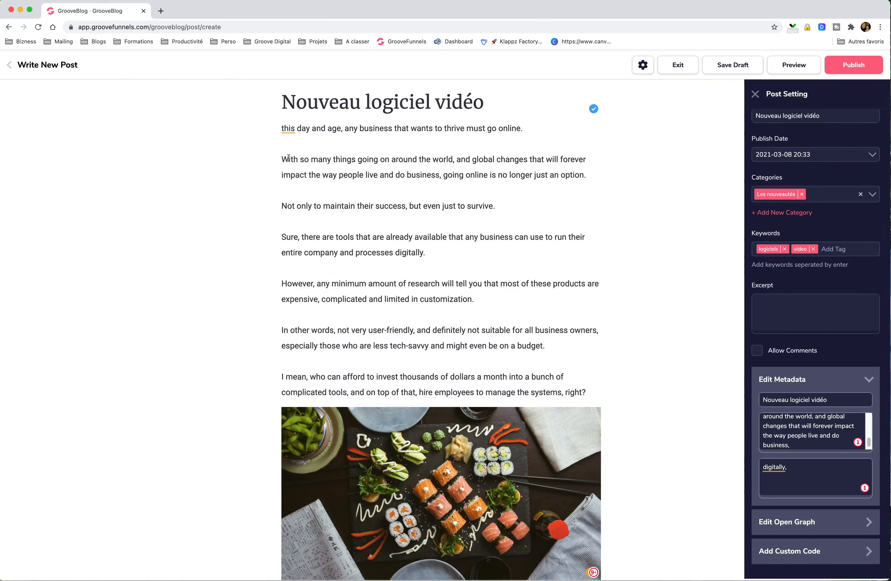
left_click_drag(372, 103, 429, 99)
key("super+c")
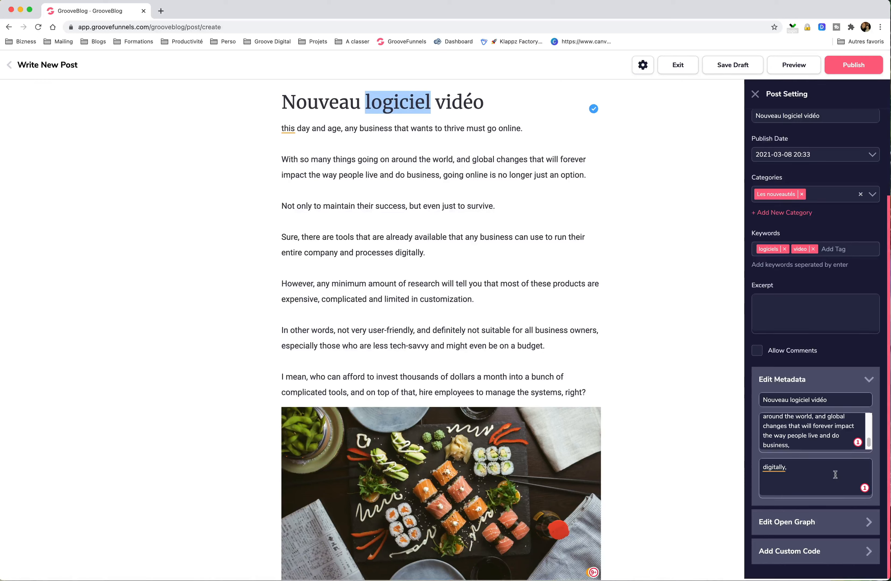
left_click(827, 475)
key("super+v")
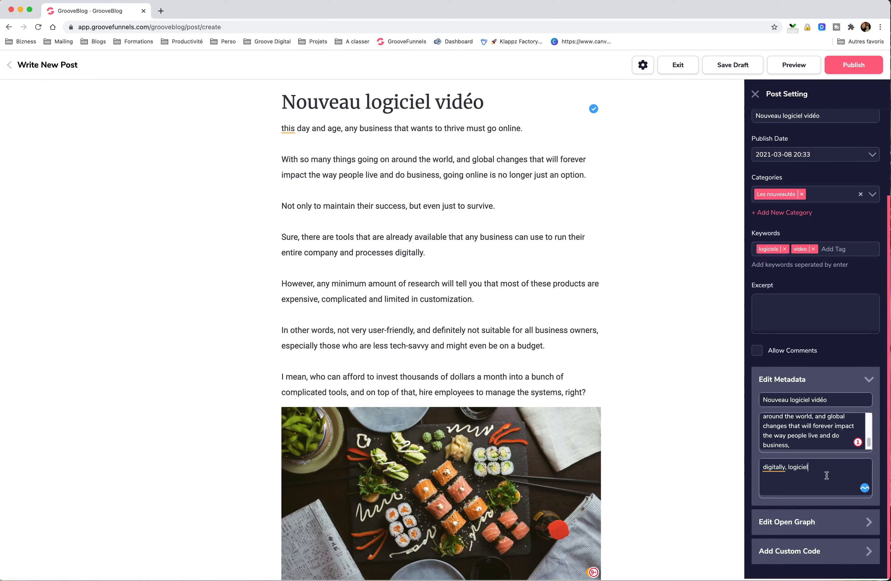
type(",")
Step: Set the sushi platter image from My Files as the Open Graph image
left_click(772, 524)
scroll(772, 524, "down", 3)
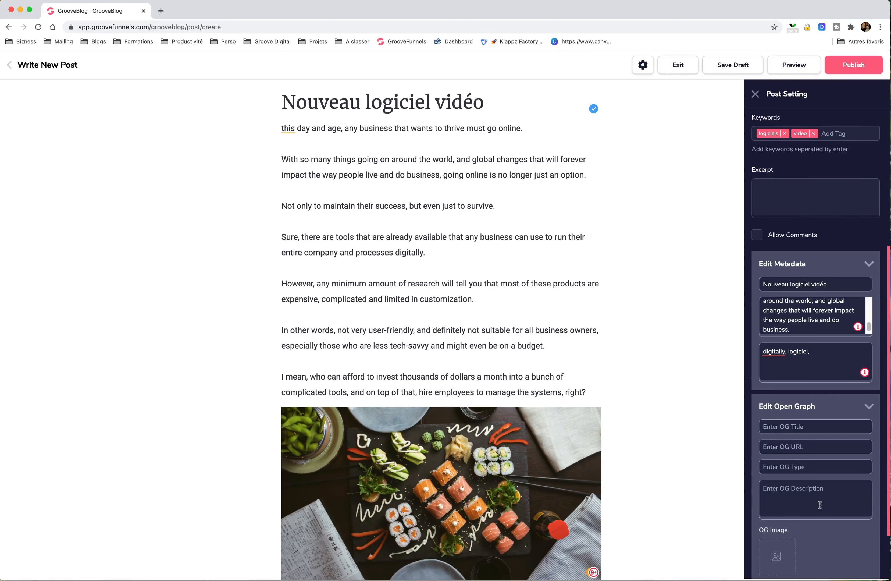
scroll(820, 505, "down", 3)
left_click(820, 521)
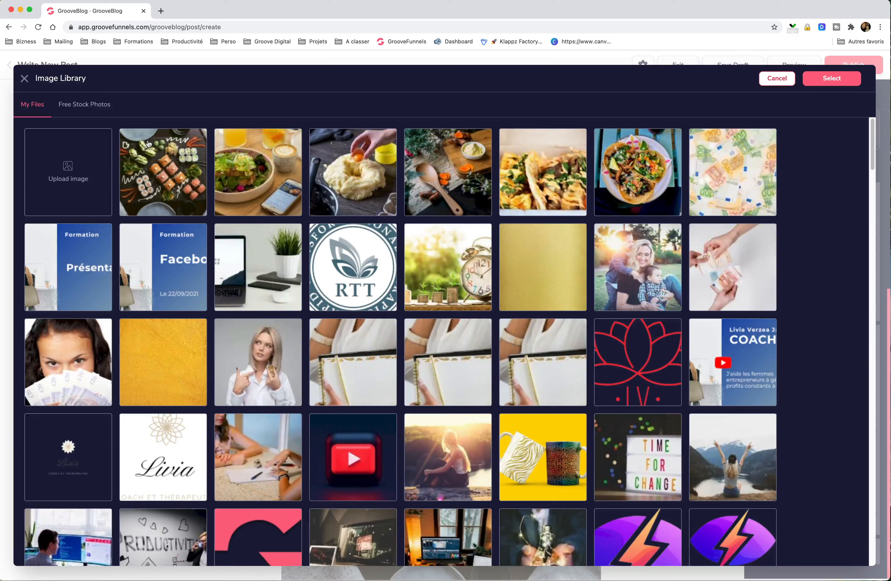
left_click(149, 143)
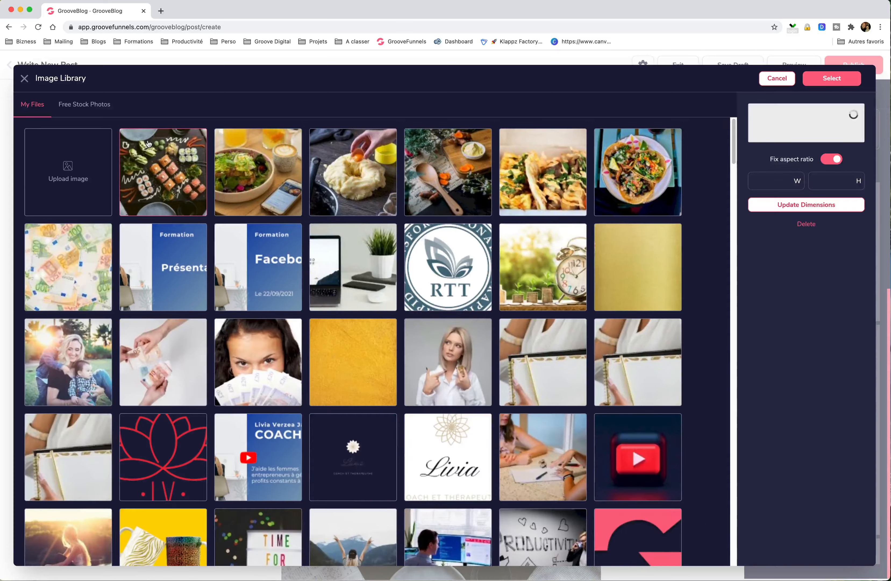
left_click(841, 80)
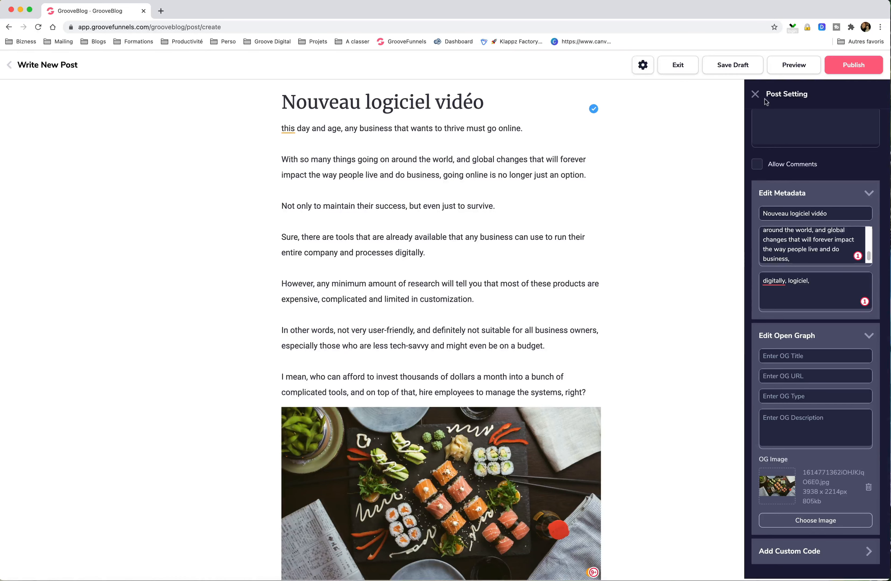
Step: Close the post settings and look through the post down to the embedded form and back to the title
left_click(755, 95)
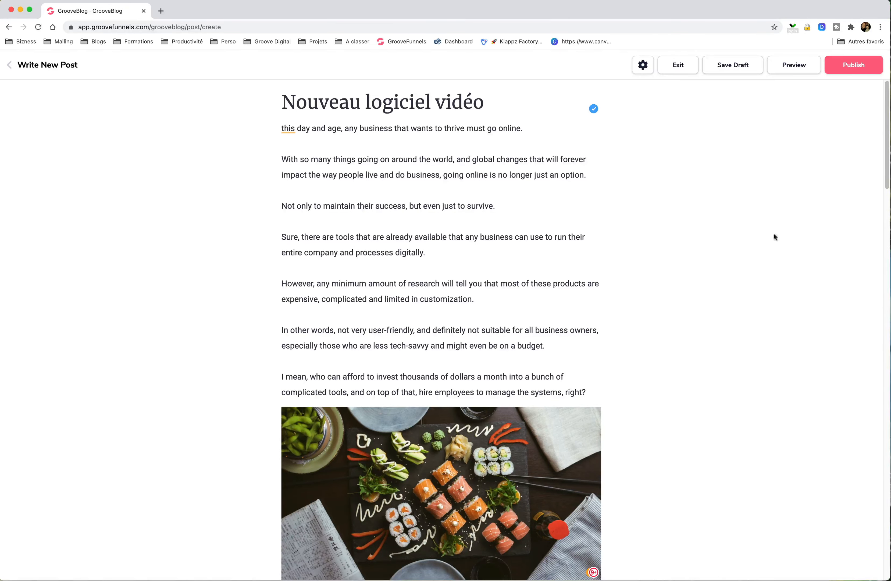
scroll(209, 333, "down", 20)
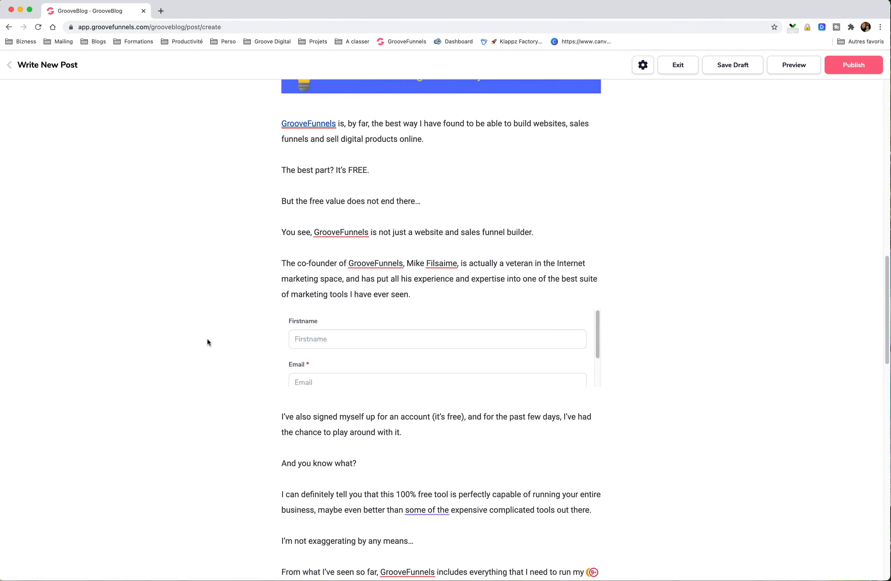
scroll(207, 342, "up", 20)
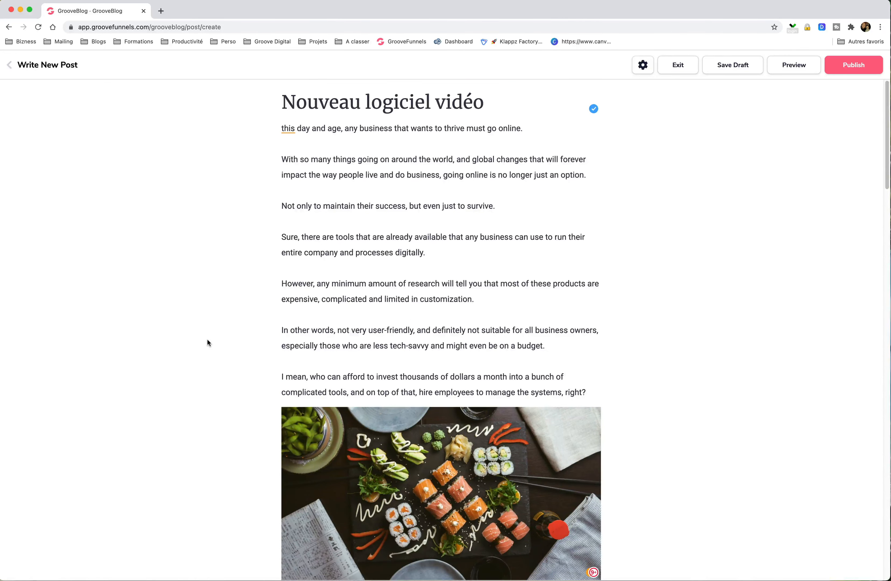